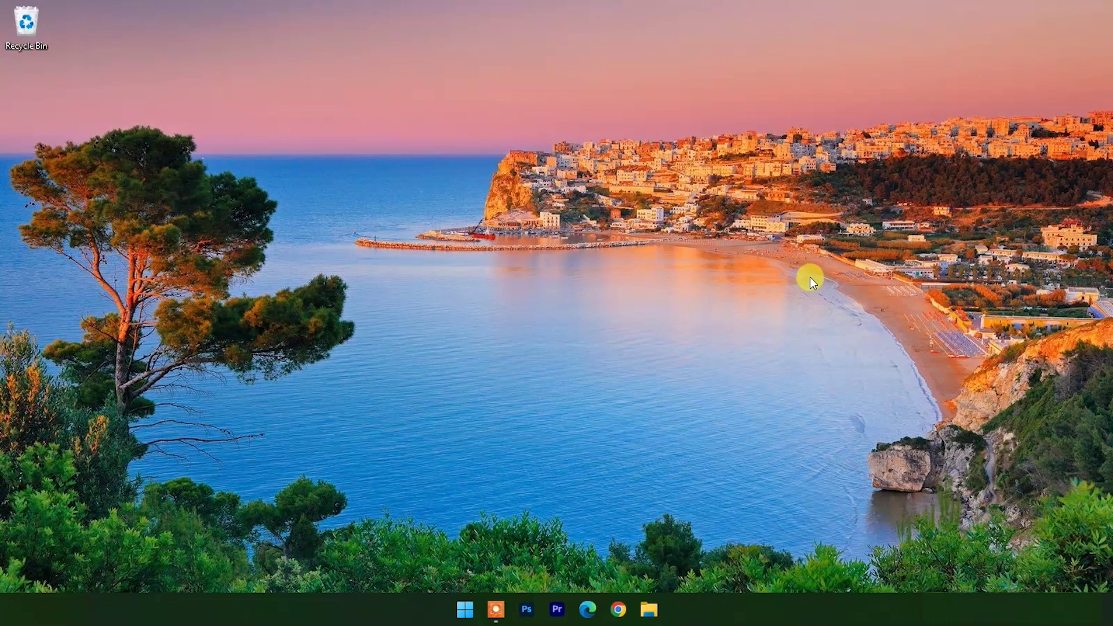
- Make a new desktop shortcut with location shutdown -s -t 00 -f, keeping the name shutdown
right_click(405, 170)
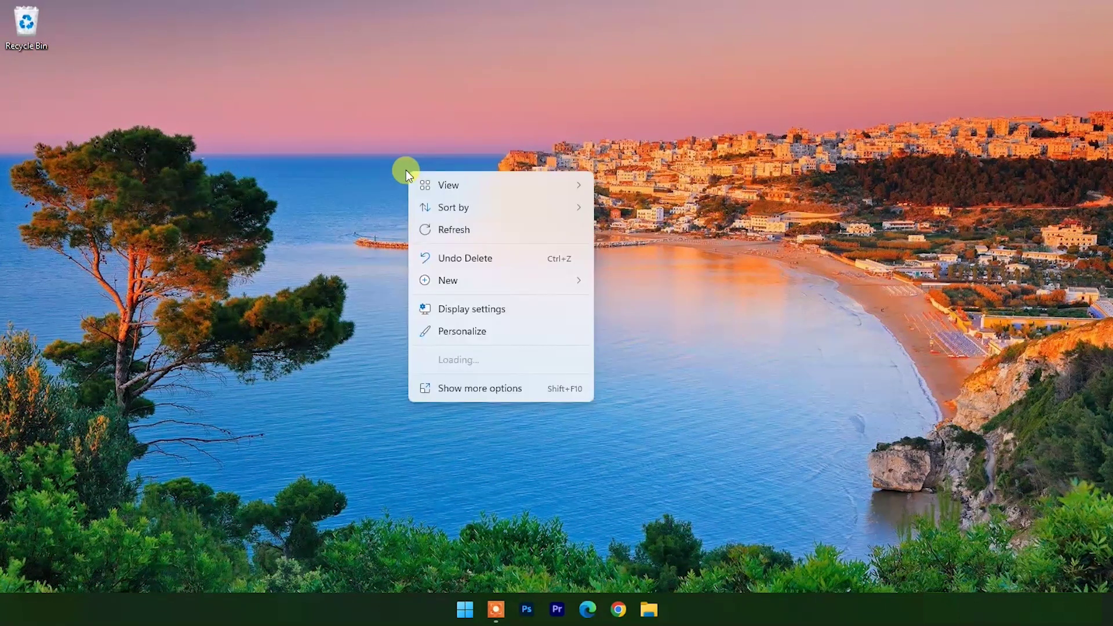
mouse_move(445, 282)
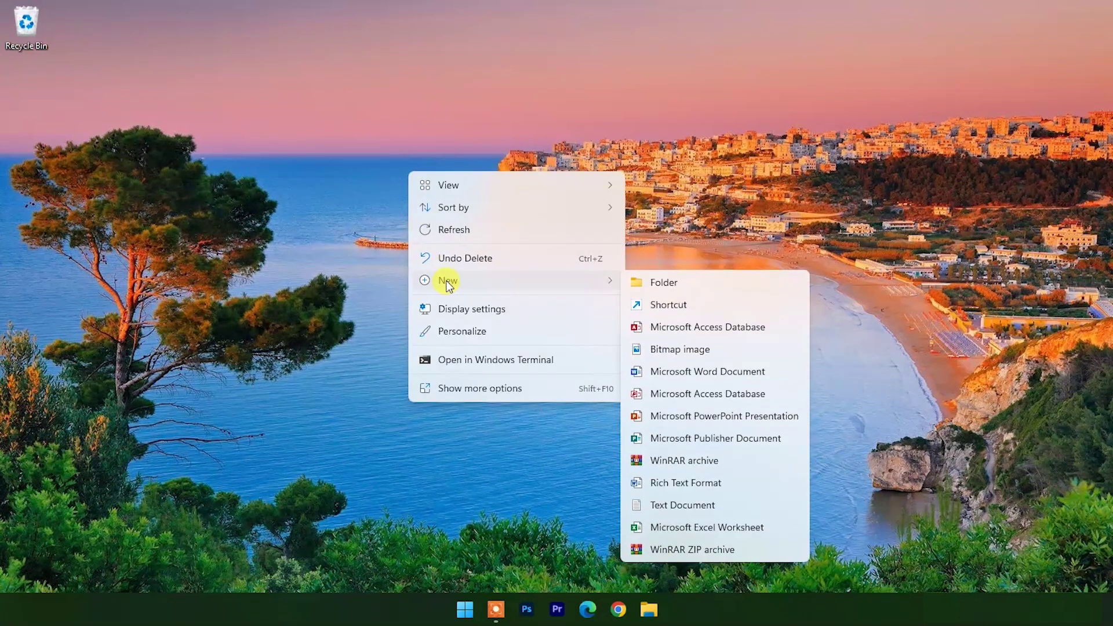
click(713, 304)
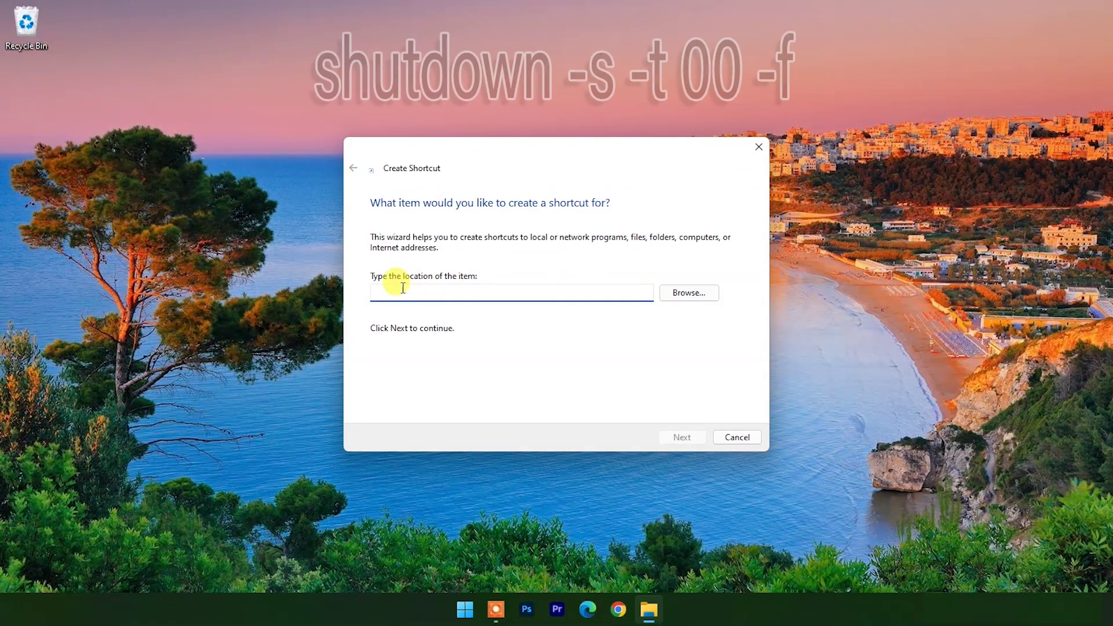
text(shutdown -s)
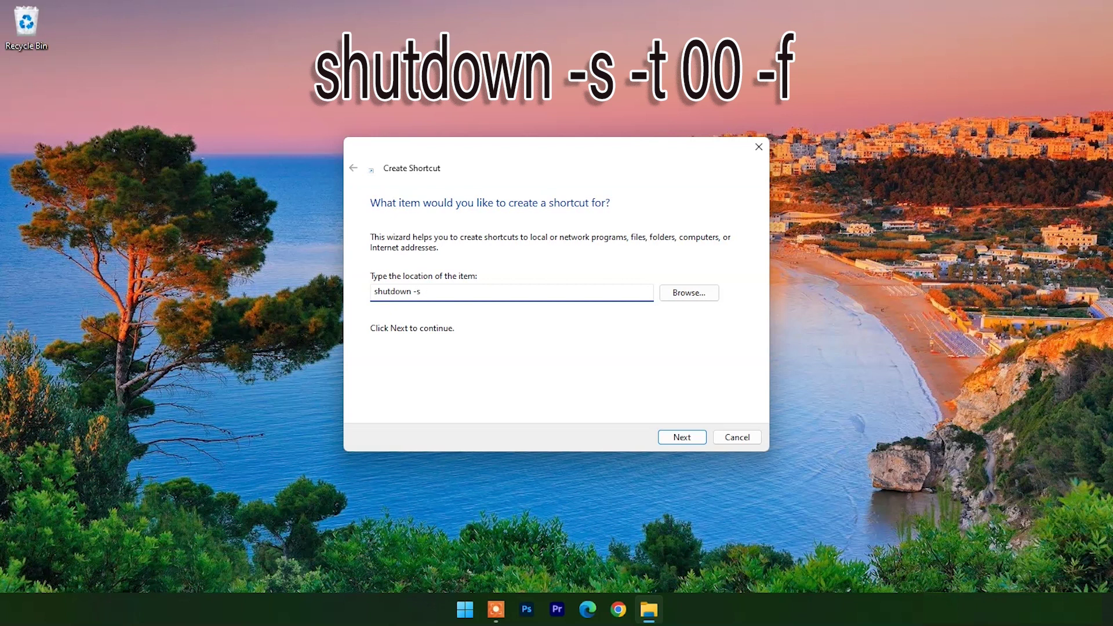
text(-t 00 -f)
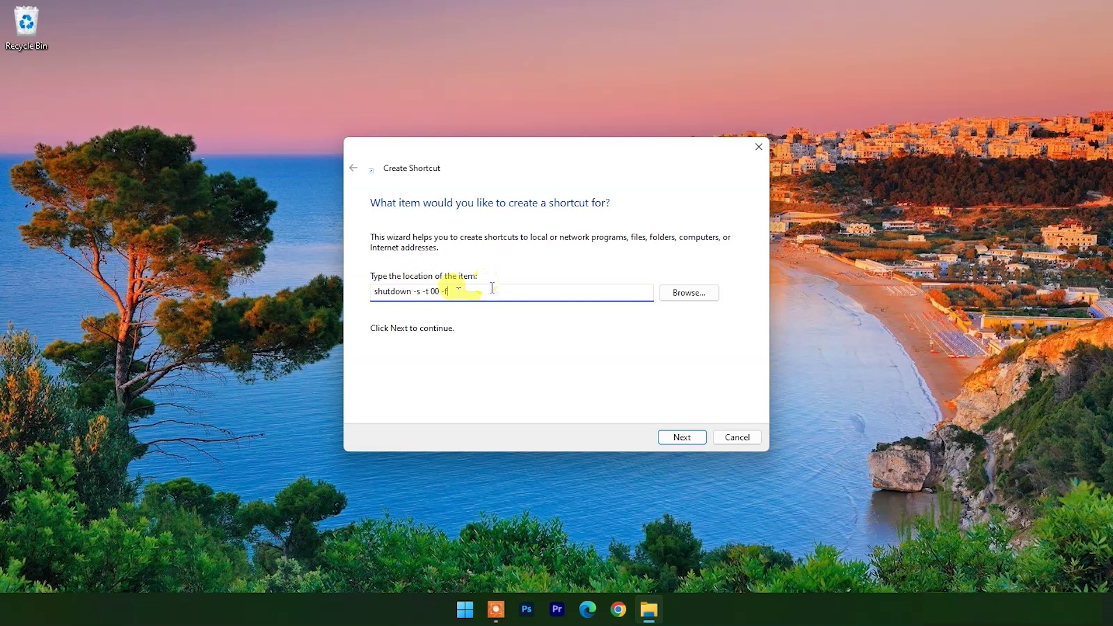
drag(487, 291, 324, 281)
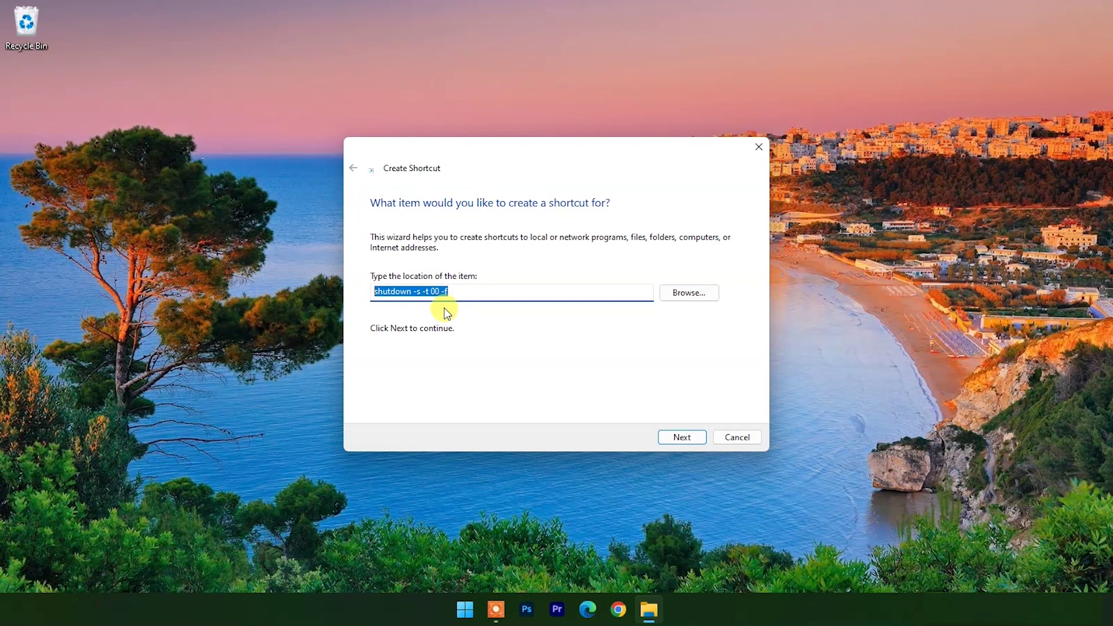
click(689, 441)
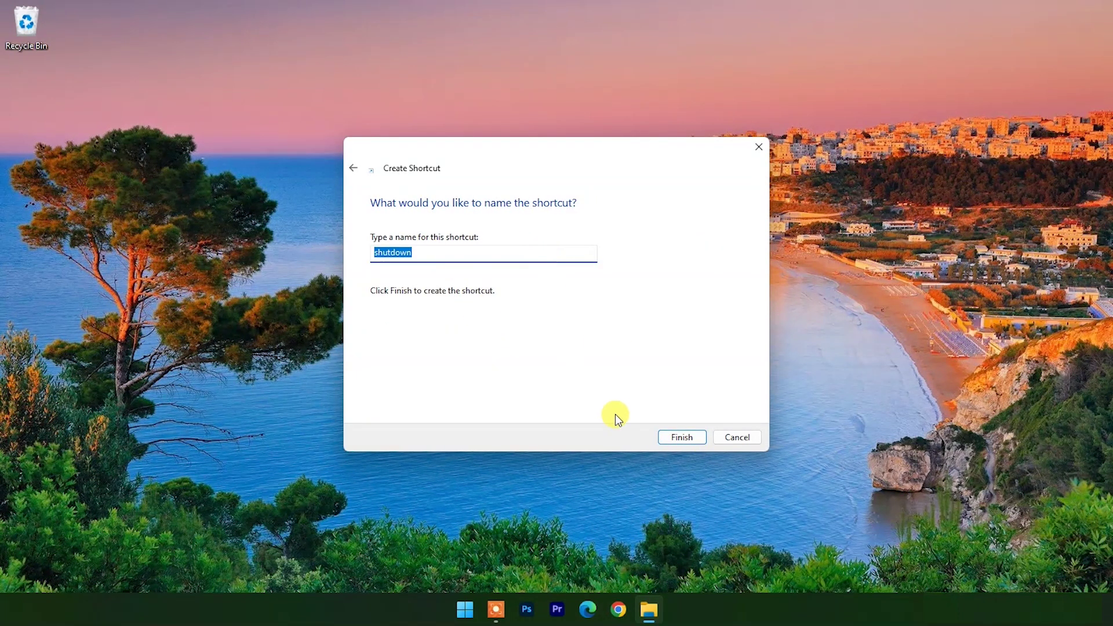
click(672, 438)
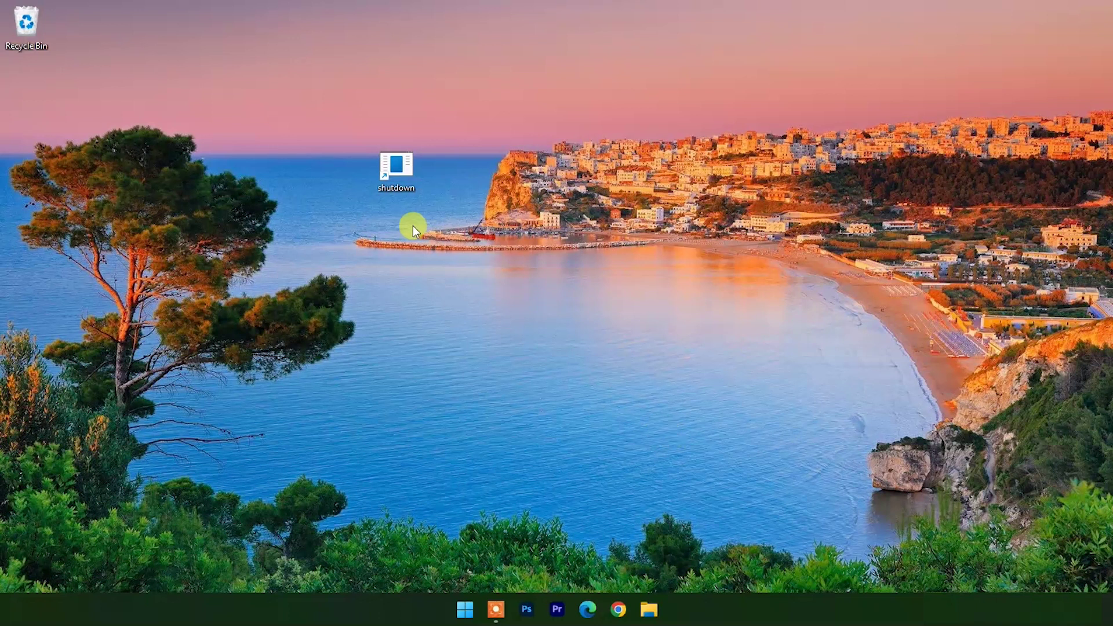
- Switch the shutdown shortcut's icon to the red power icon in its Properties and apply it
right_click(405, 170)
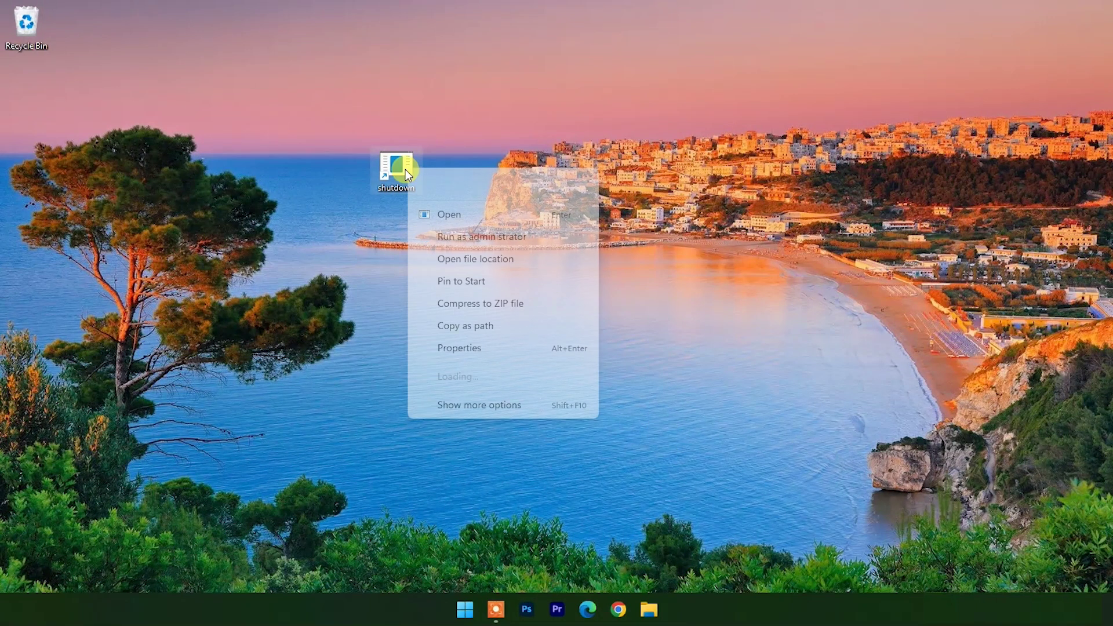
click(452, 350)
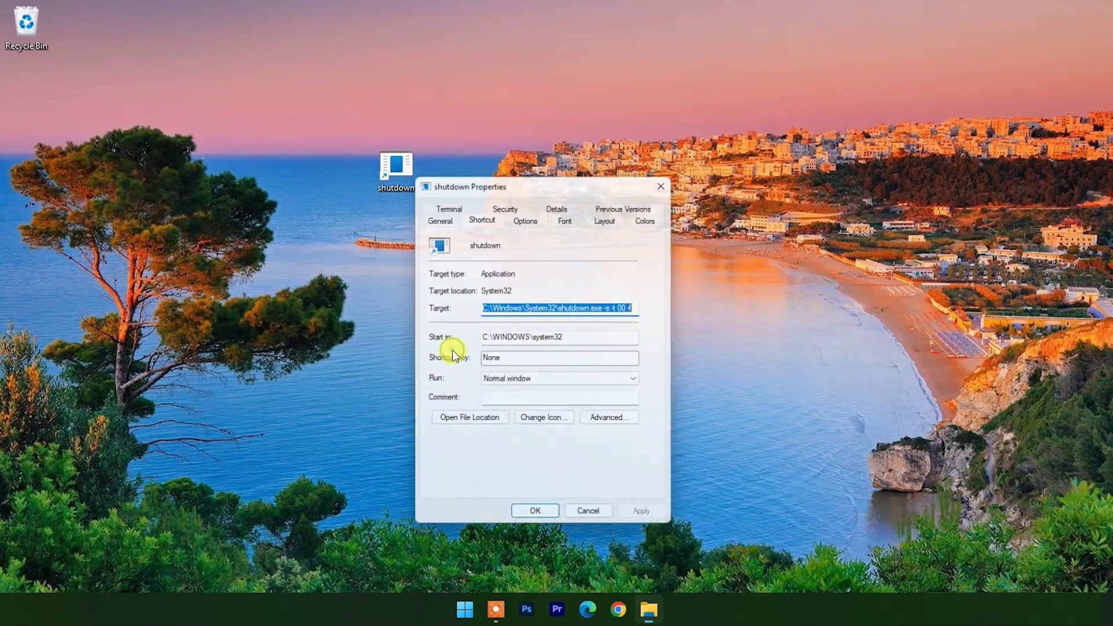
click(552, 422)
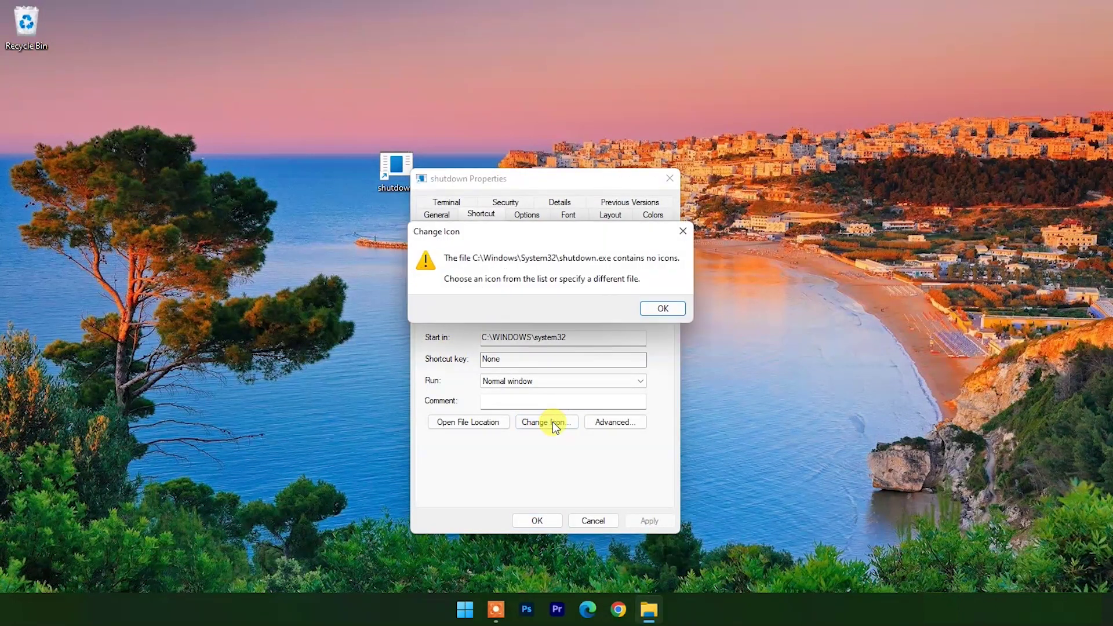
click(663, 311)
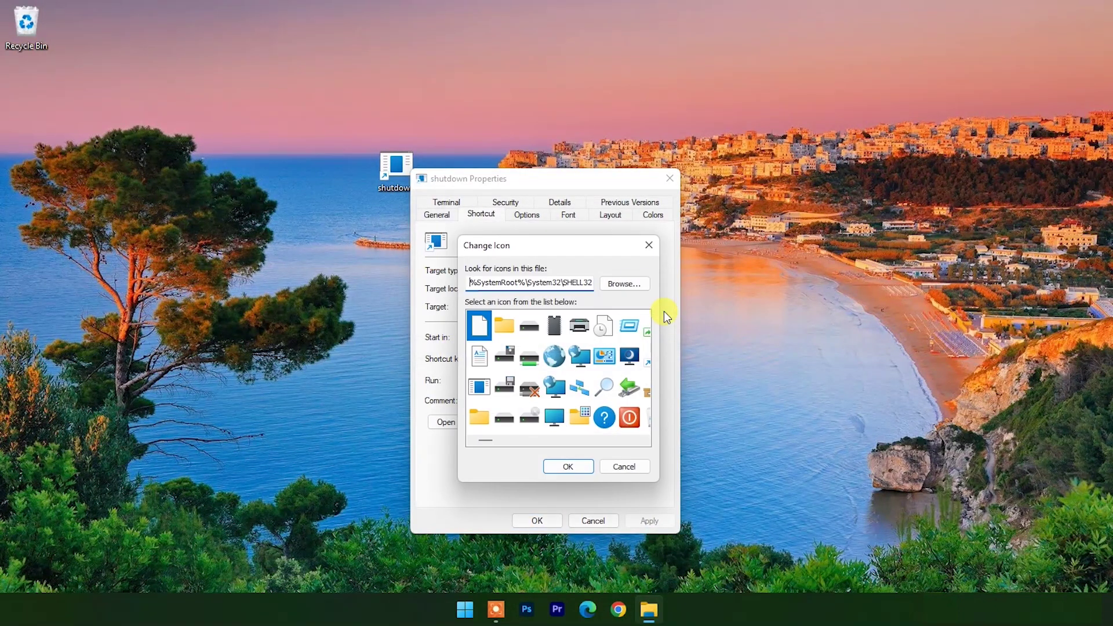
click(628, 418)
click(570, 465)
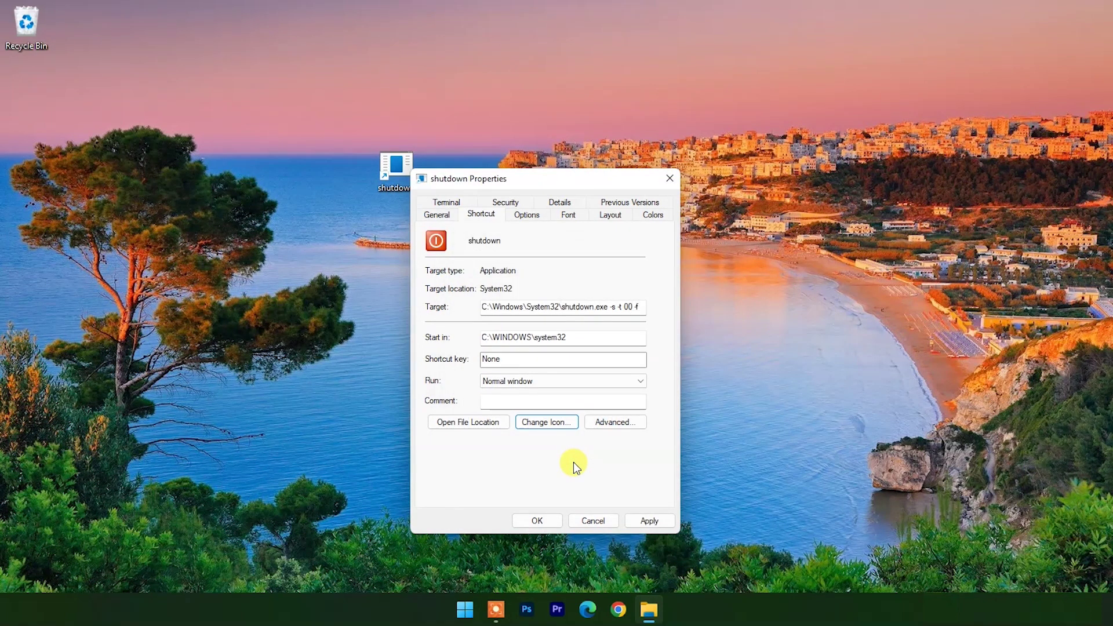
click(649, 521)
click(530, 524)
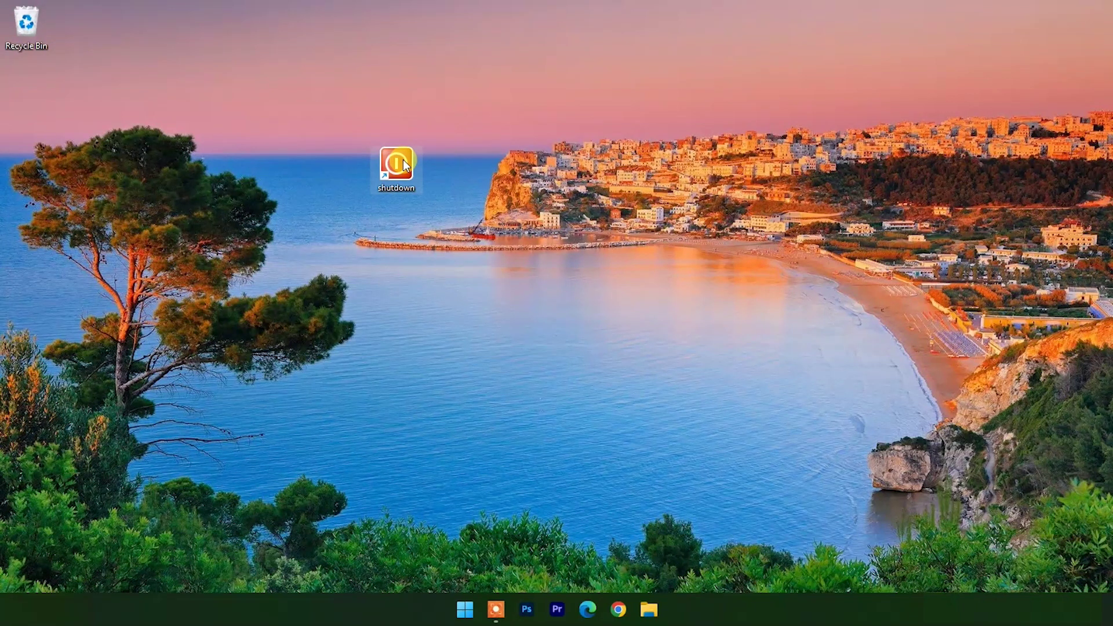
- Pin the shutdown shortcut to the taskbar, then drag the desktop copy into the Recycle Bin
right_click(404, 161)
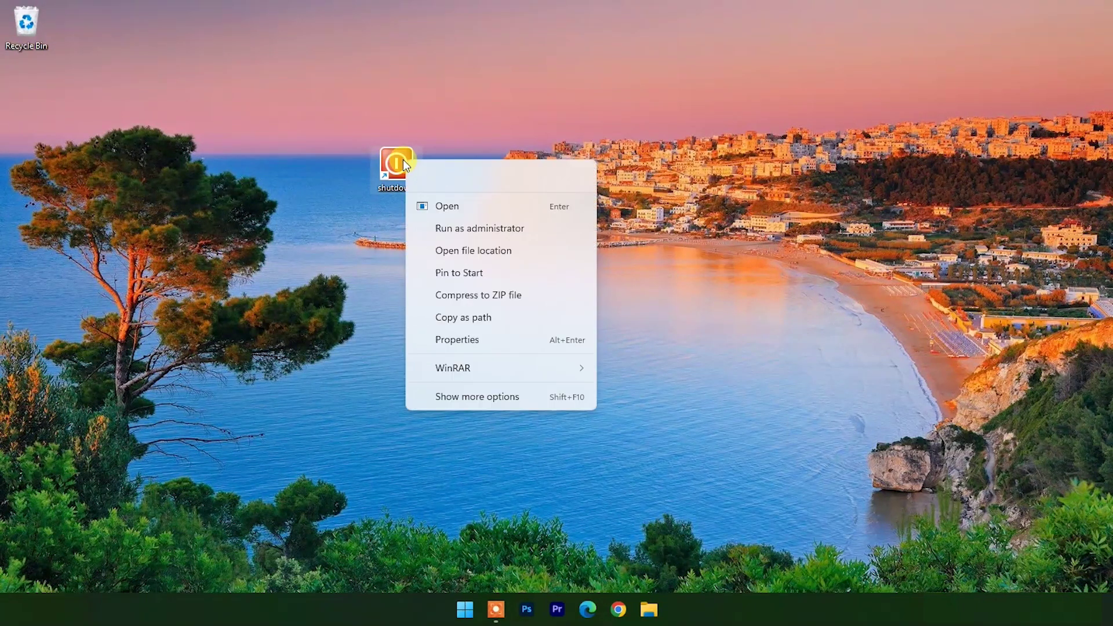
click(455, 397)
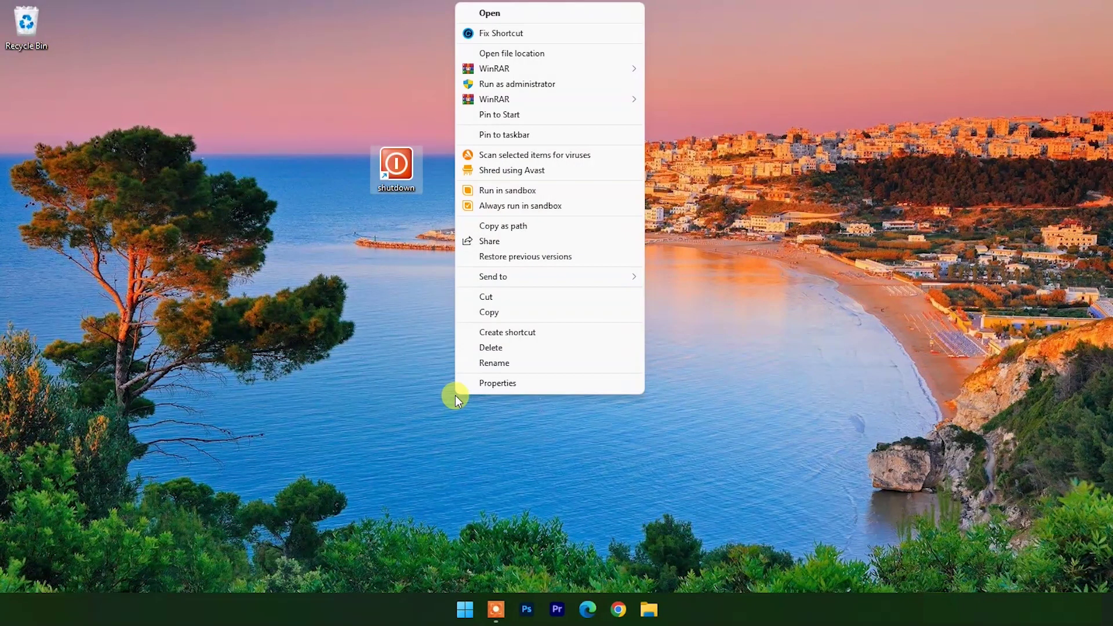
click(503, 134)
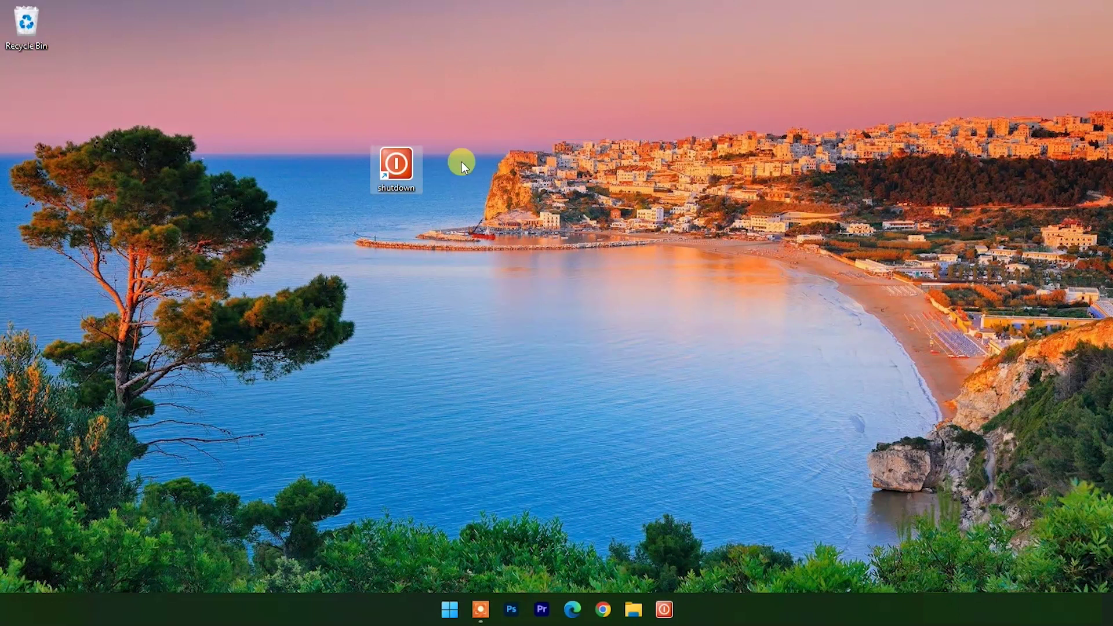
drag(397, 173, 37, 36)
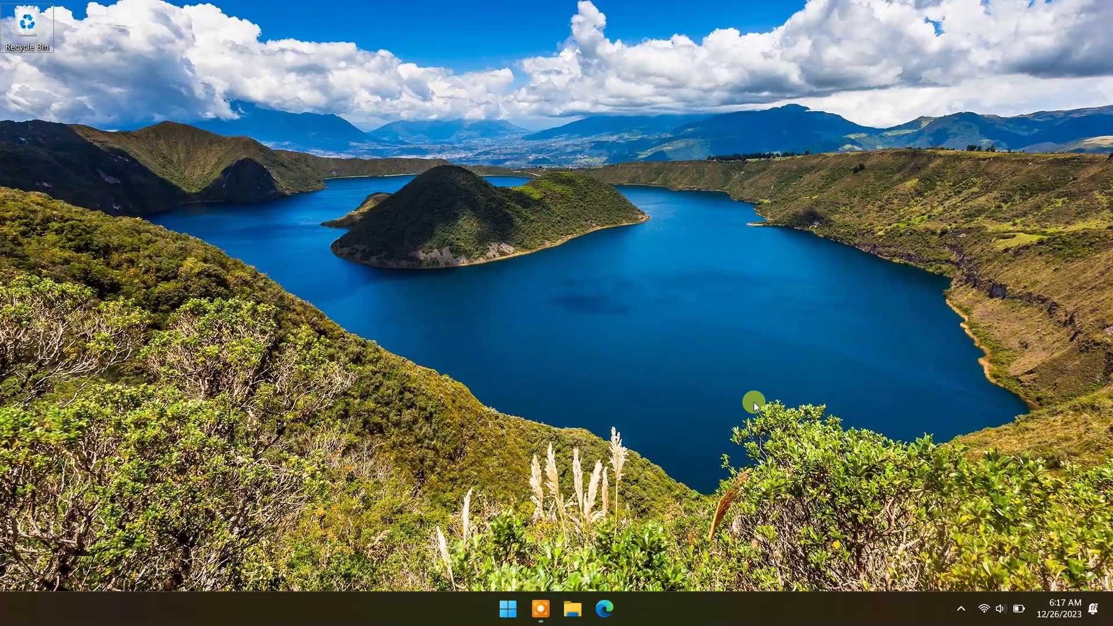
- Run regedit from the Win+R box to start Registry Editor
key(super+r)
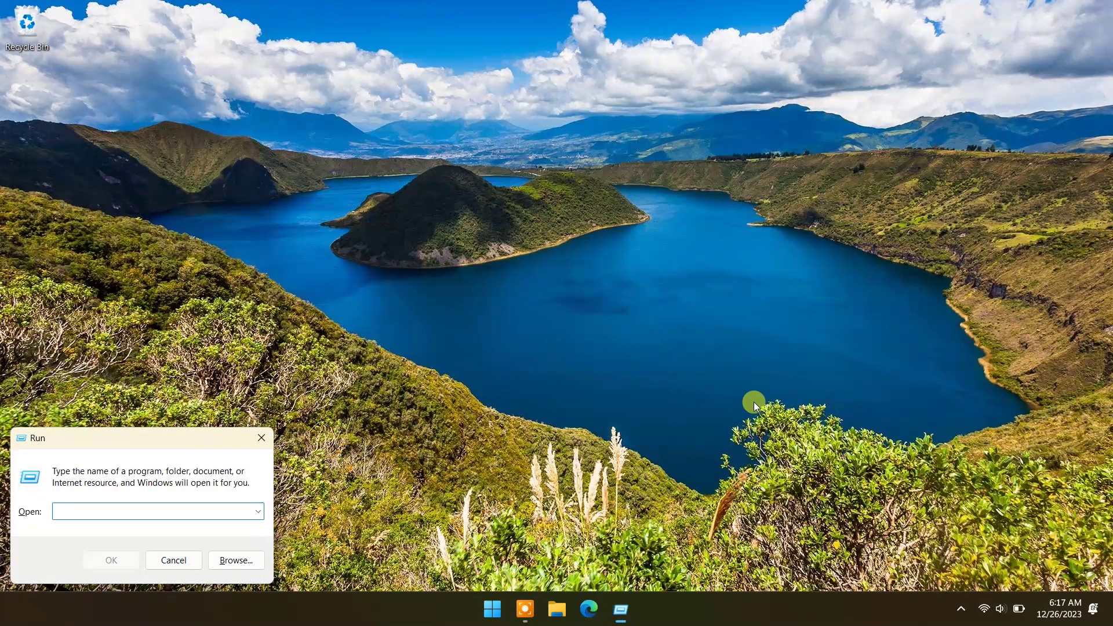
text(re)
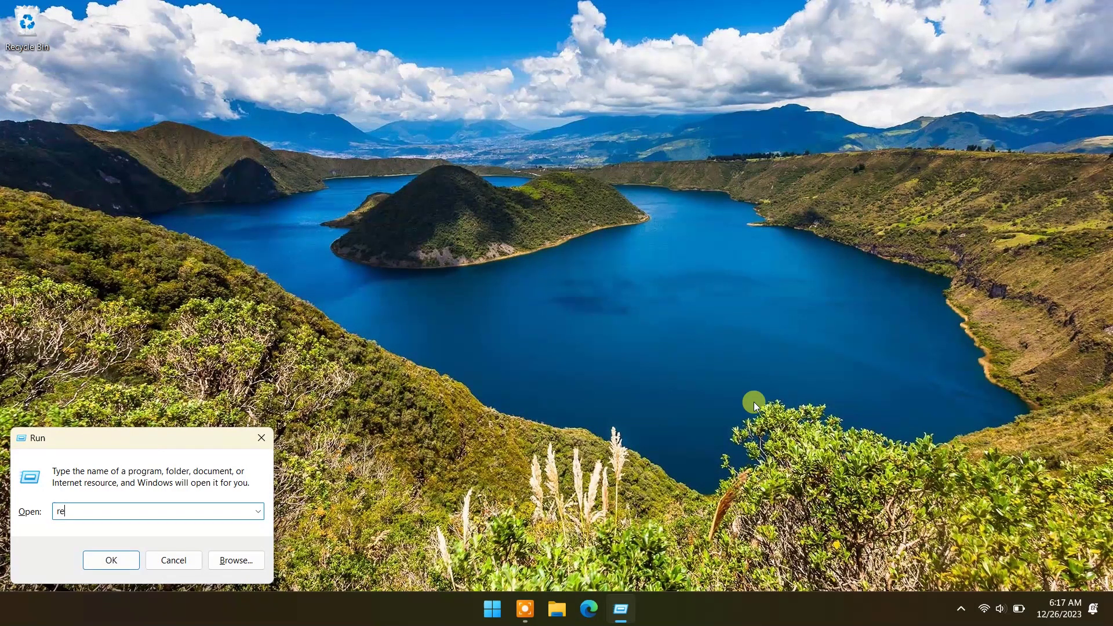
text(gedit)
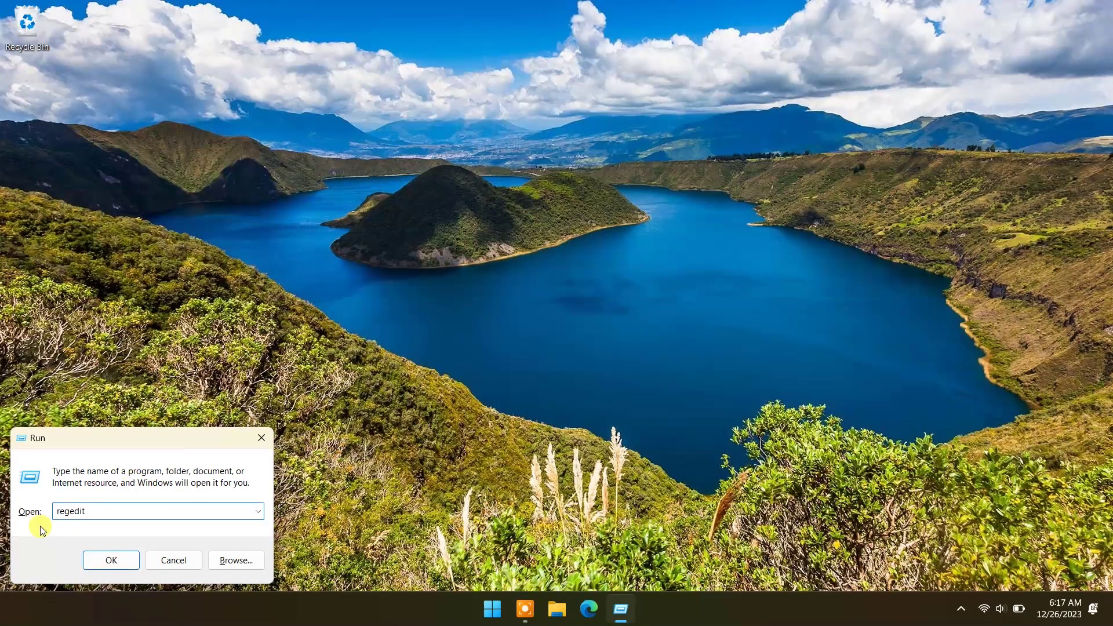
click(113, 559)
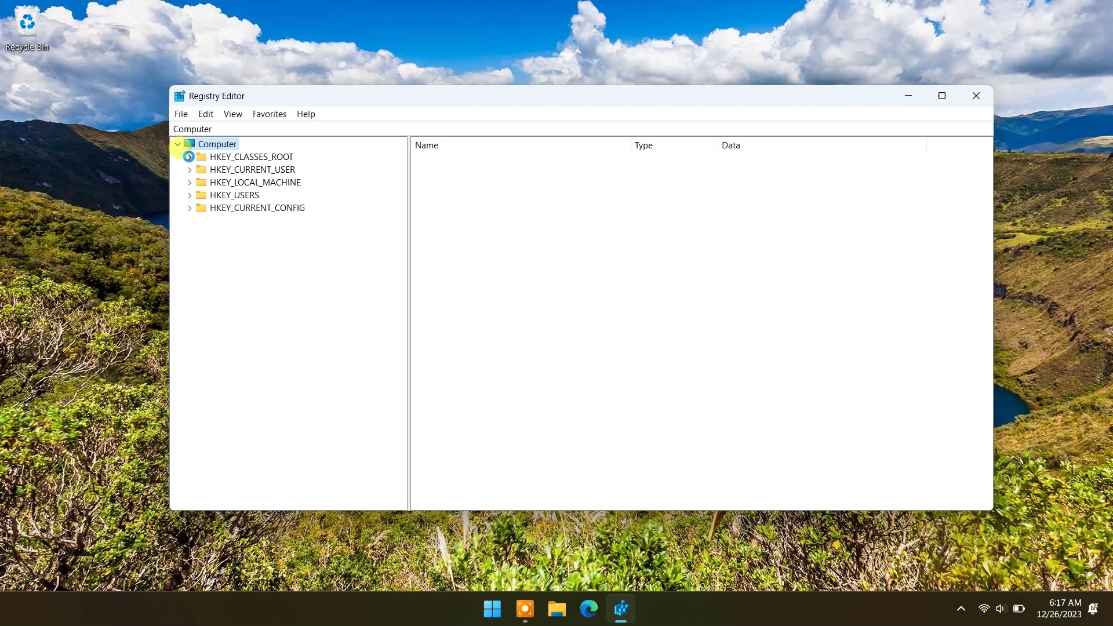
- Expand HKEY_CLASSES_ROOT down to the DesktopBackground\Shell key
click(190, 157)
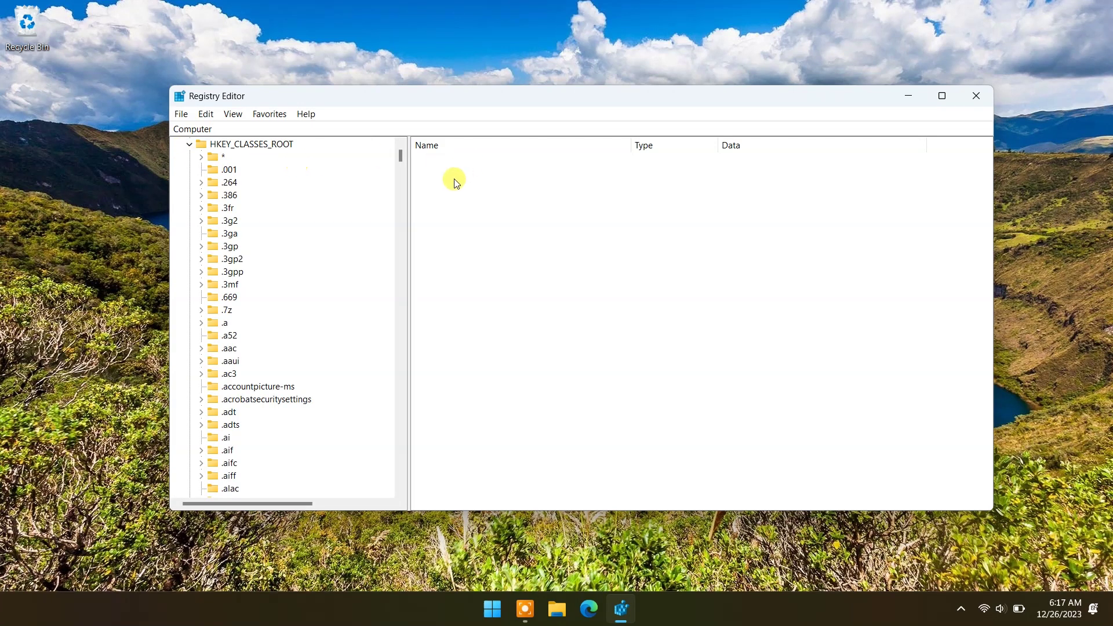
drag(398, 155, 409, 265)
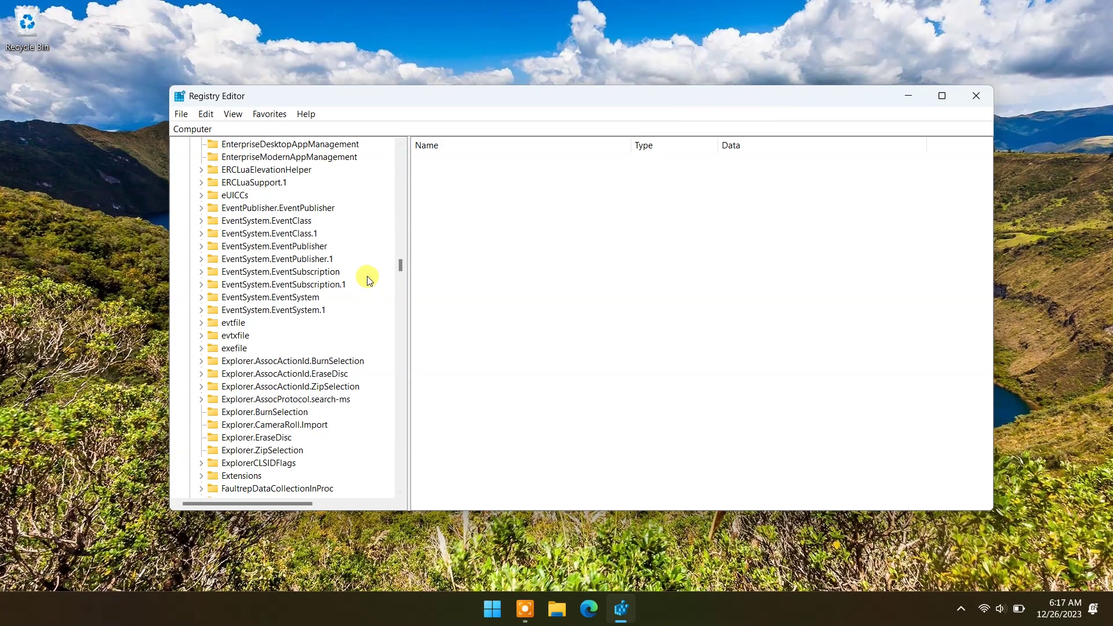
scroll(356, 280, down, 1)
scroll(356, 280, up, 20)
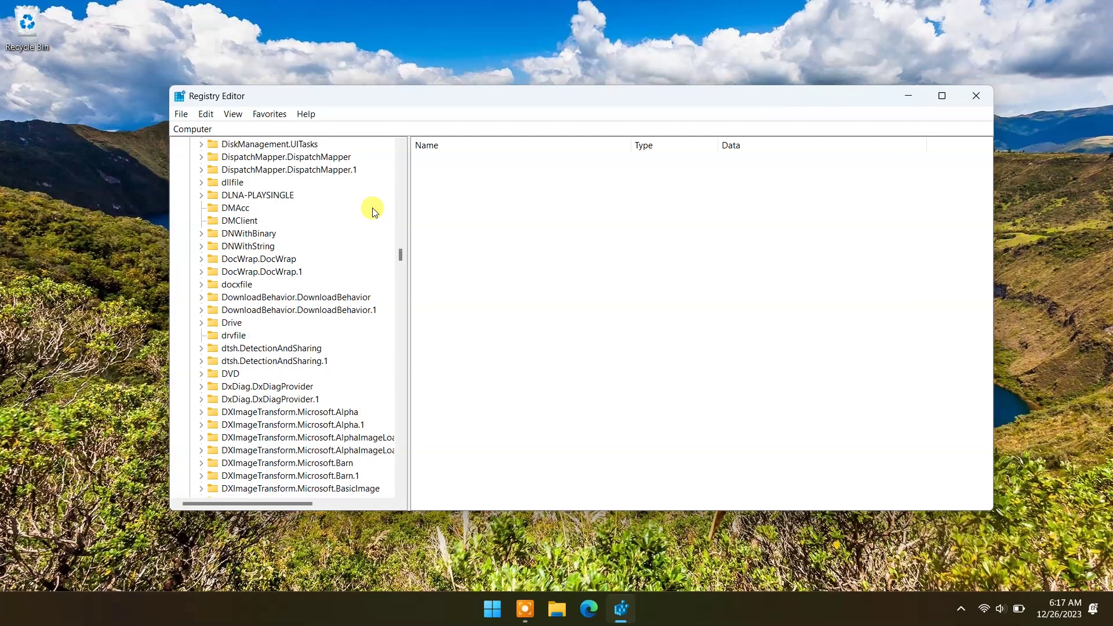
scroll(218, 234, up, 8)
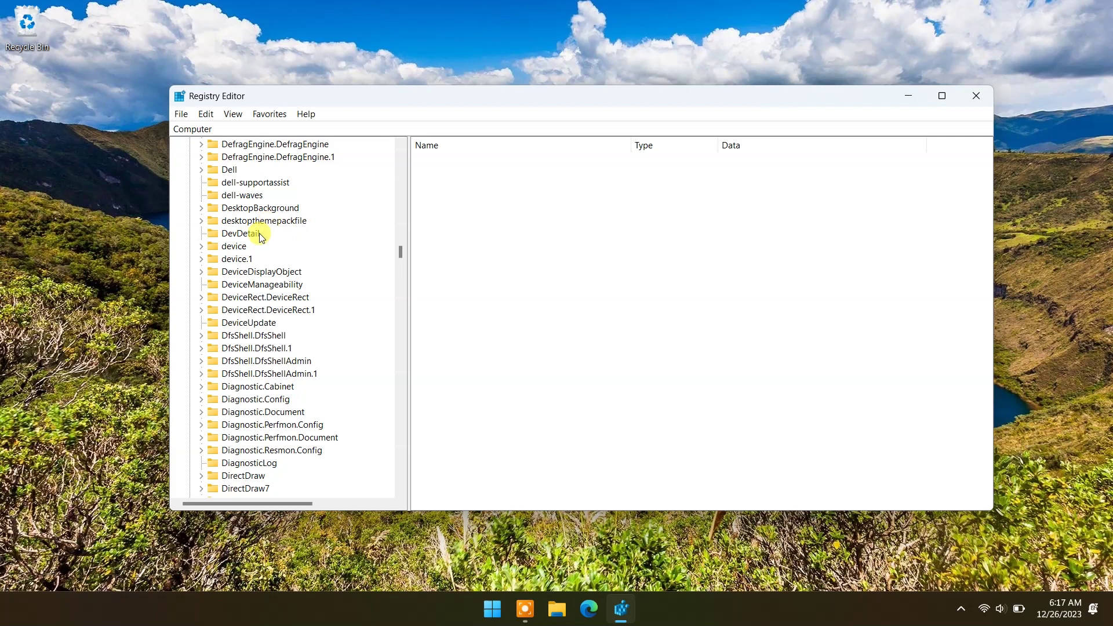
click(202, 208)
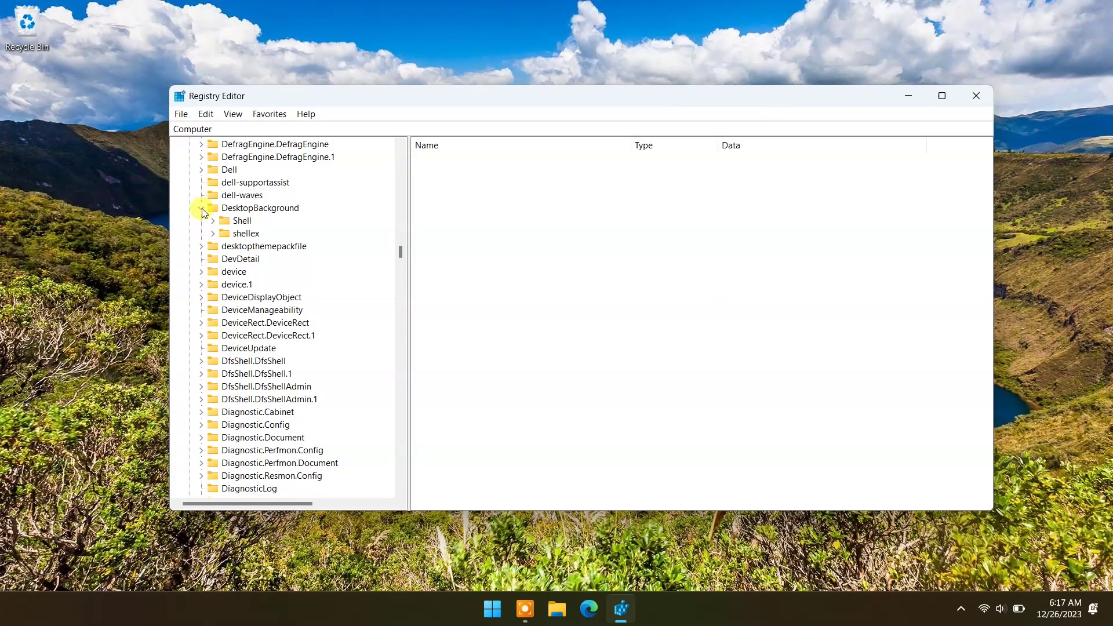
click(218, 222)
click(213, 221)
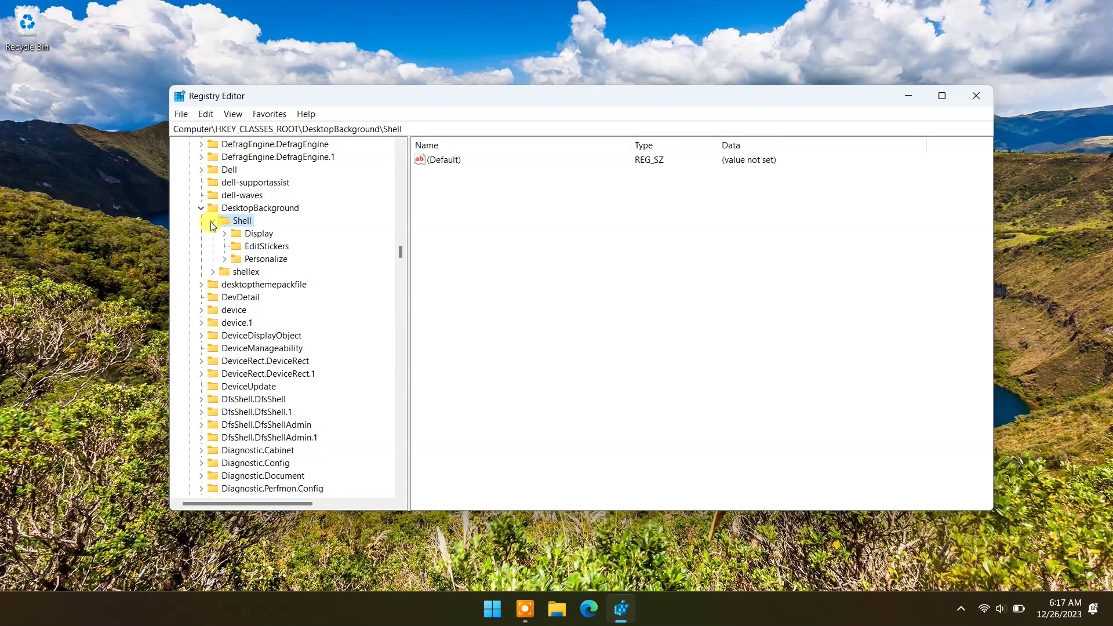
- Add a new key named Shutdown under Shell
right_click(243, 223)
mouse_move(269, 244)
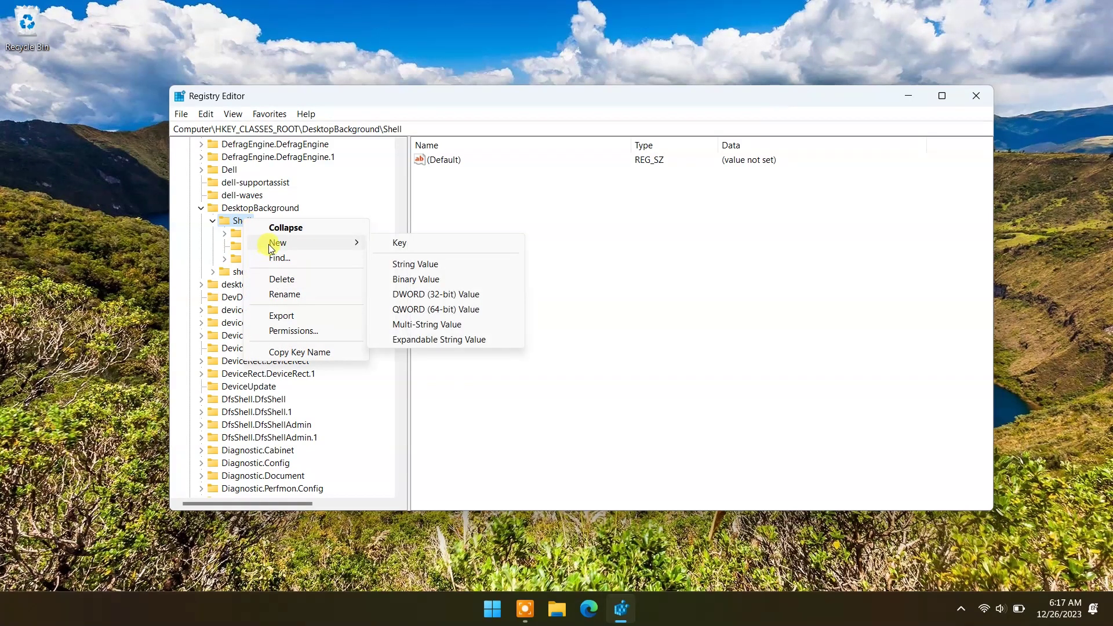
click(424, 244)
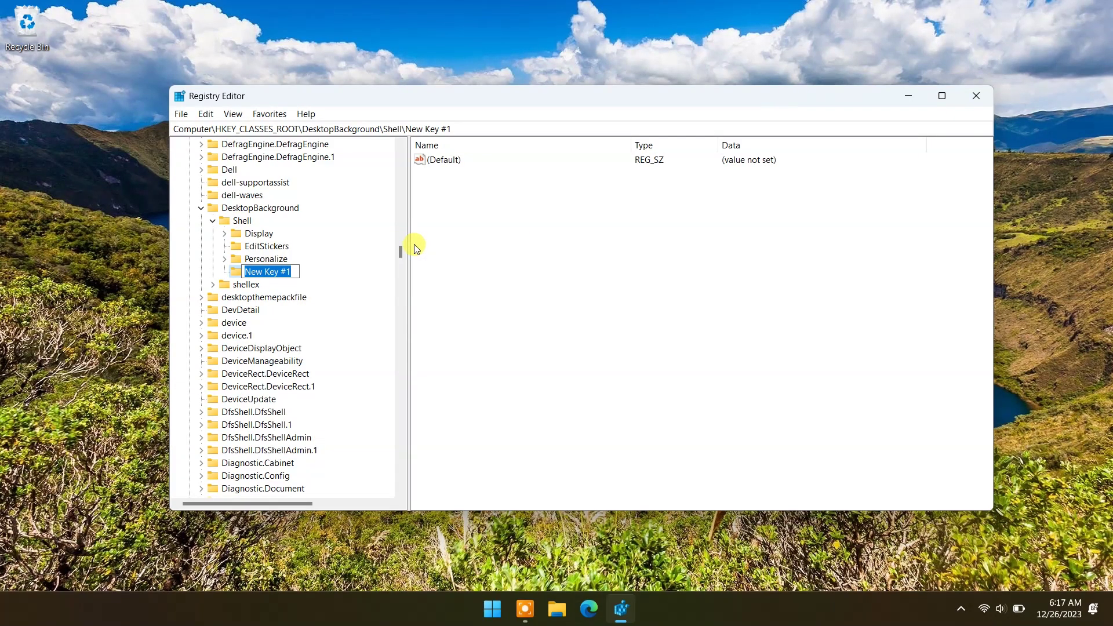
text(Sh)
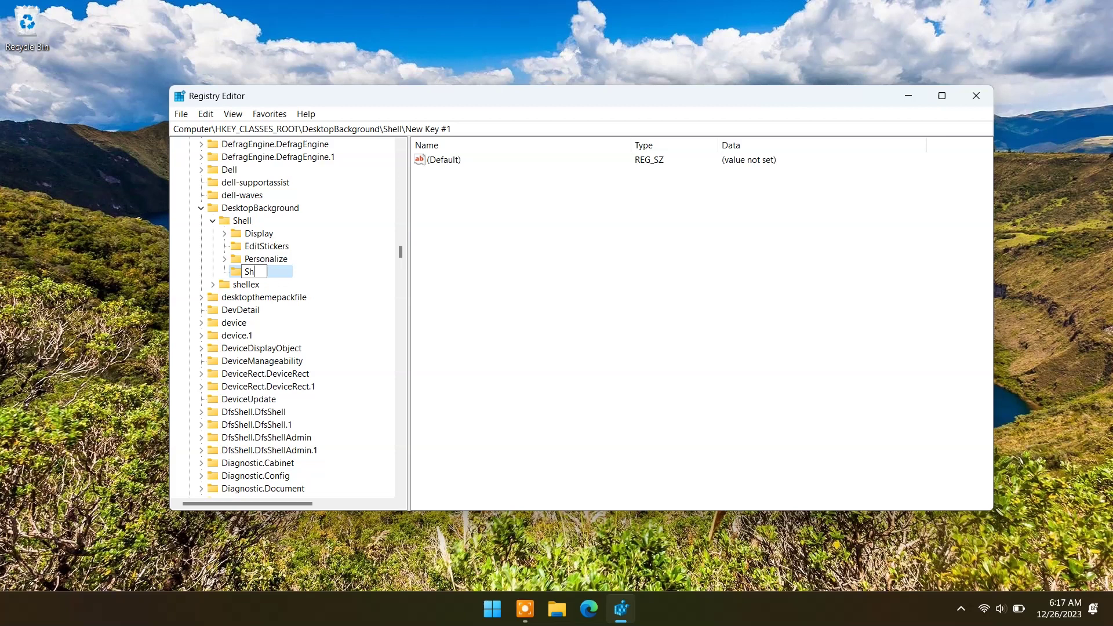
text(utdown)
key(Return)
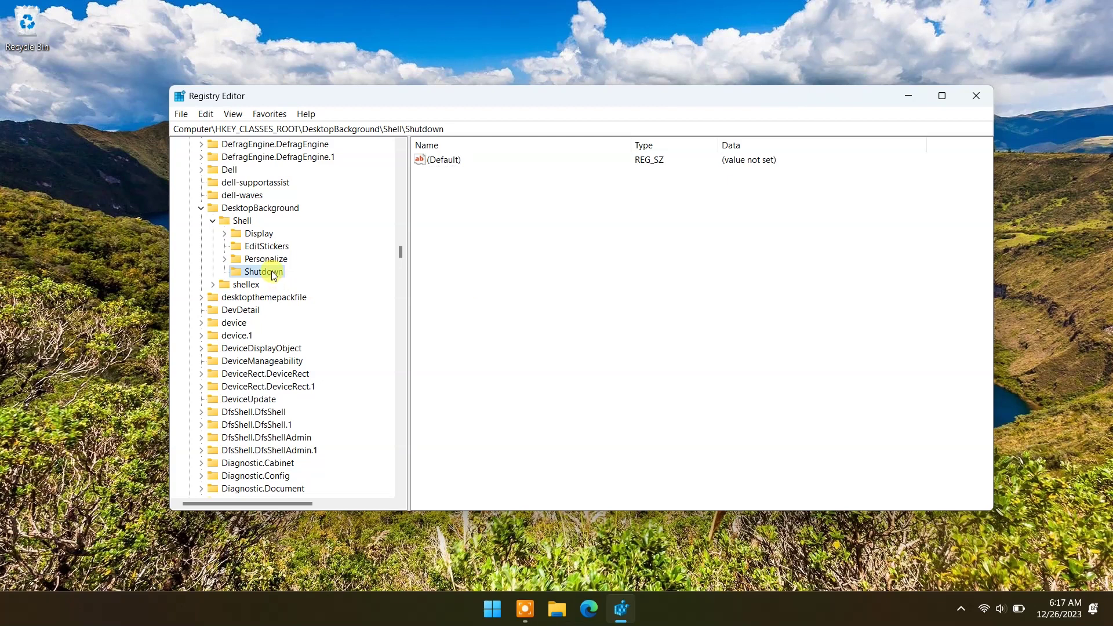
- Create a new key named Command inside the Shutdown key
right_click(275, 273)
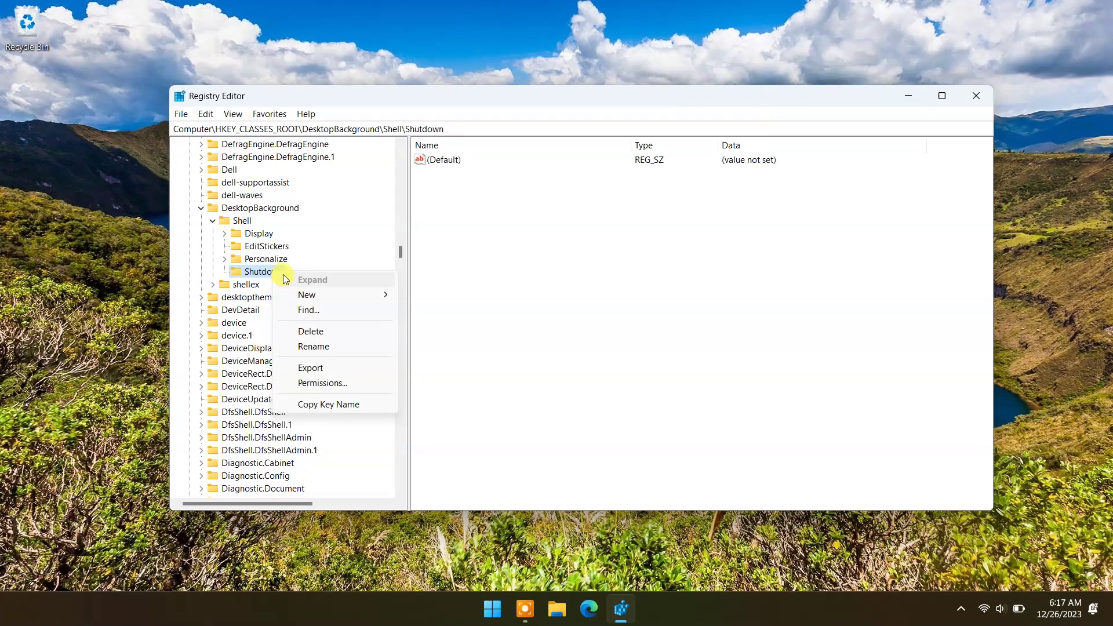
mouse_move(388, 297)
click(431, 295)
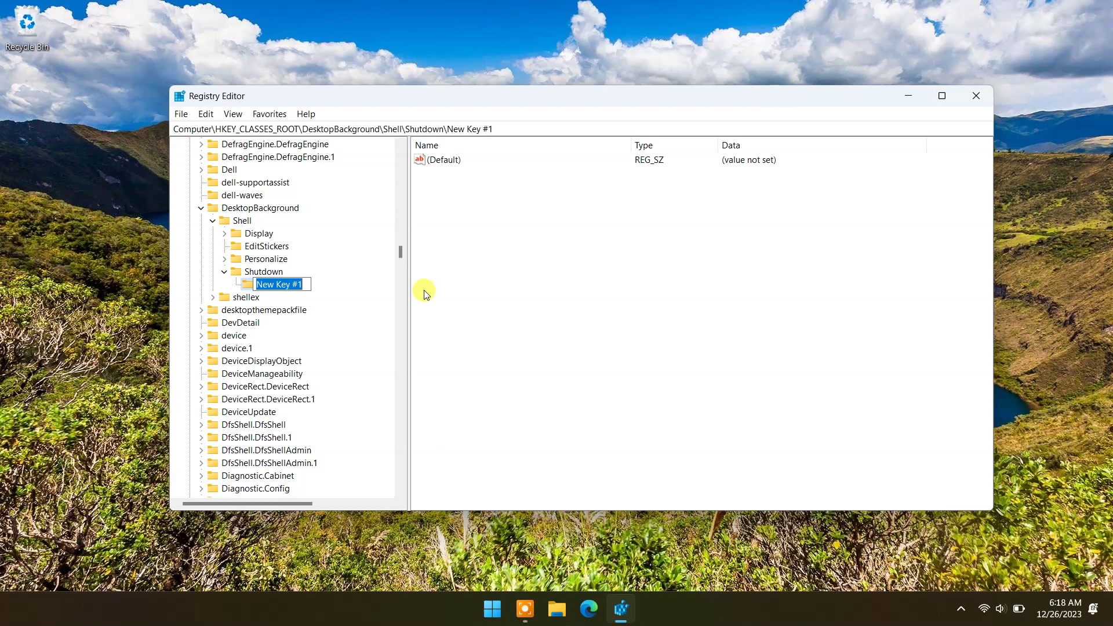
text(Com)
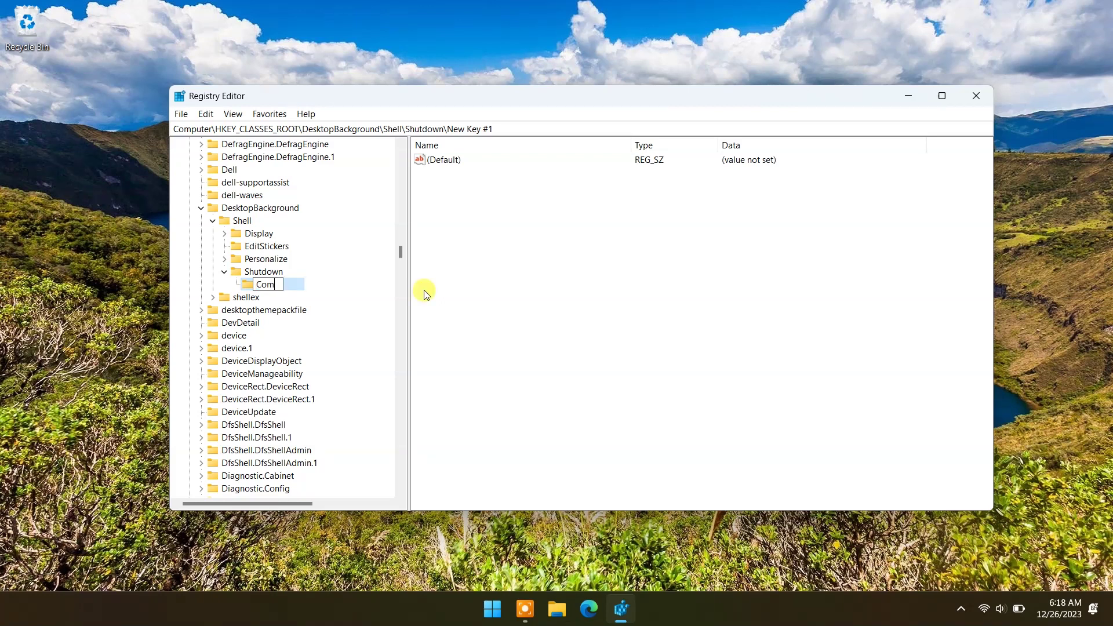
text(mand)
key(Return)
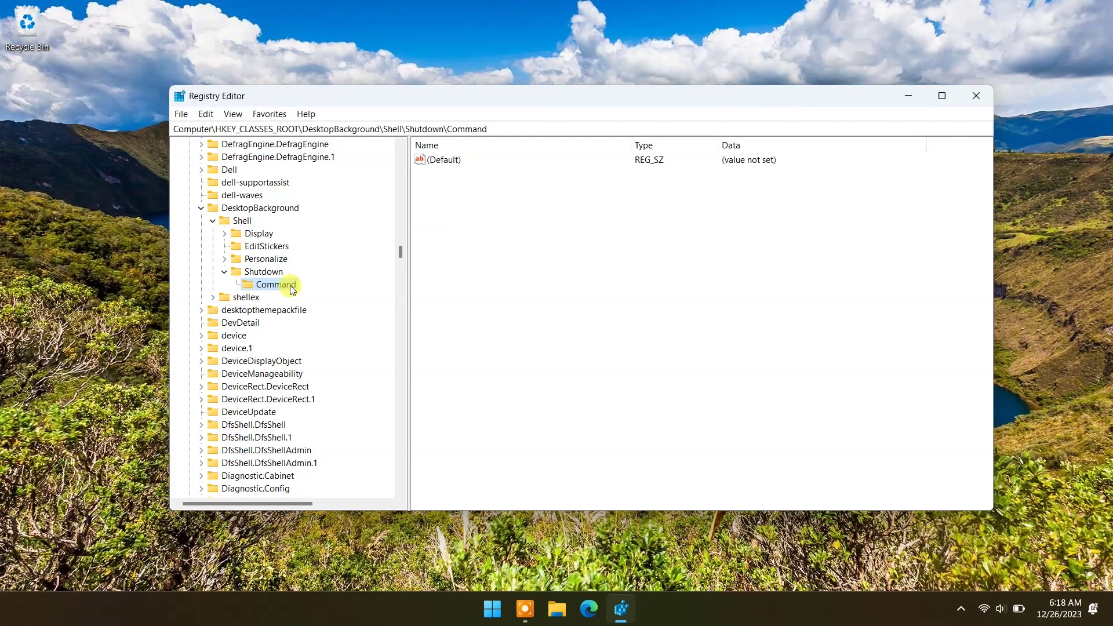
- Set the Command key's (Default) value data to shutdown.exe -s -t 00 -f
click(446, 160)
double_click(446, 161)
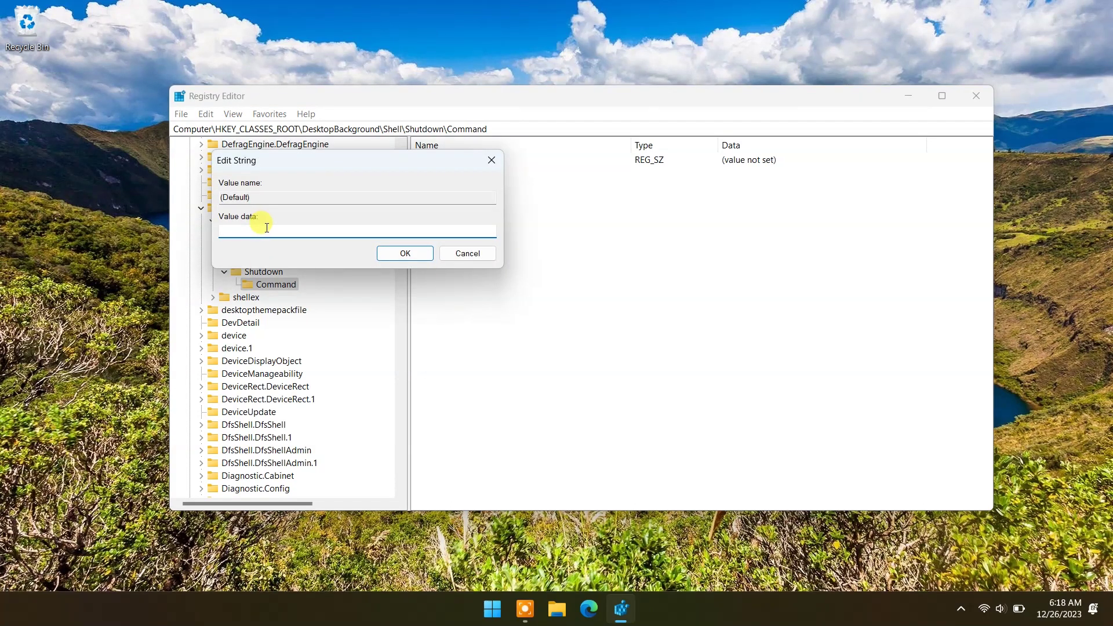
text(shutdown.exe -s -t 00 -f)
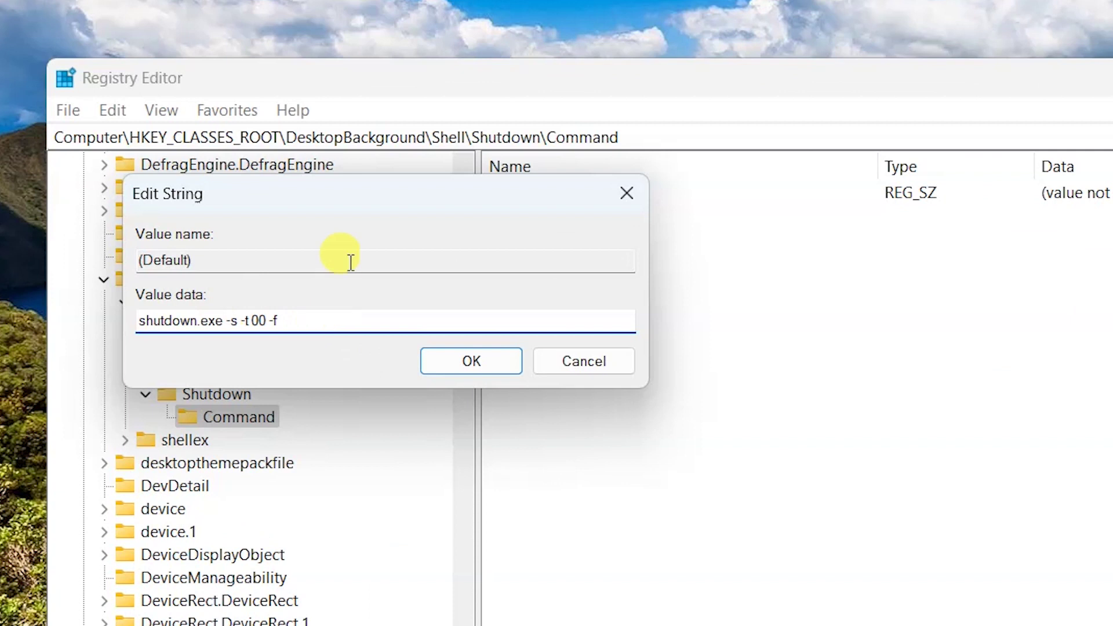
drag(324, 319, 92, 318)
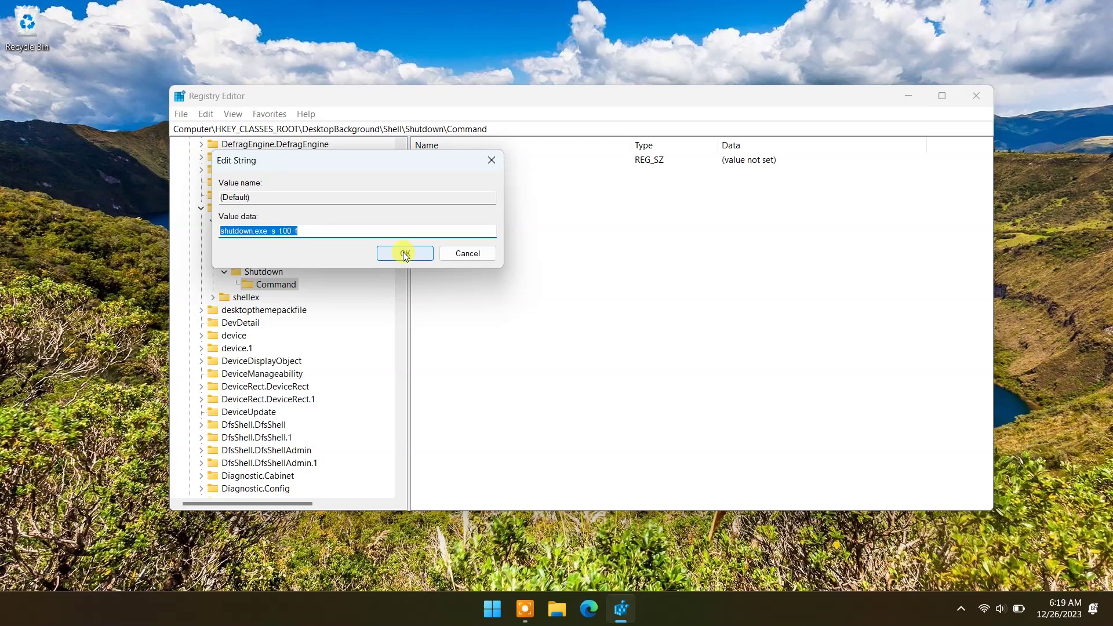
click(404, 253)
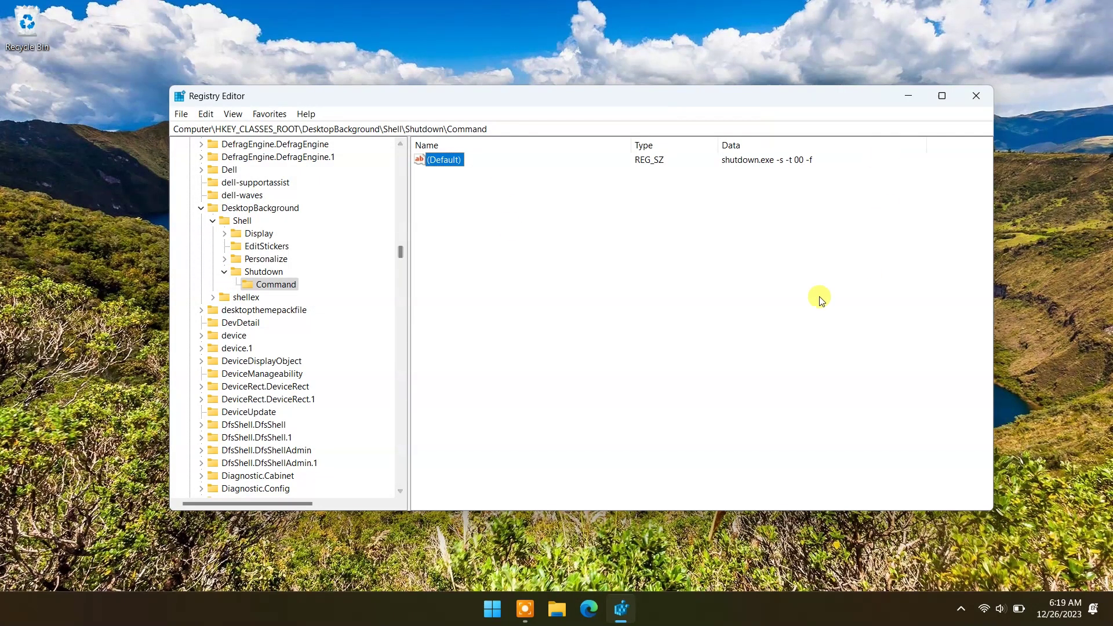
- Minimize Registry Editor and open the full desktop right-click menu to find Shutdown
click(908, 97)
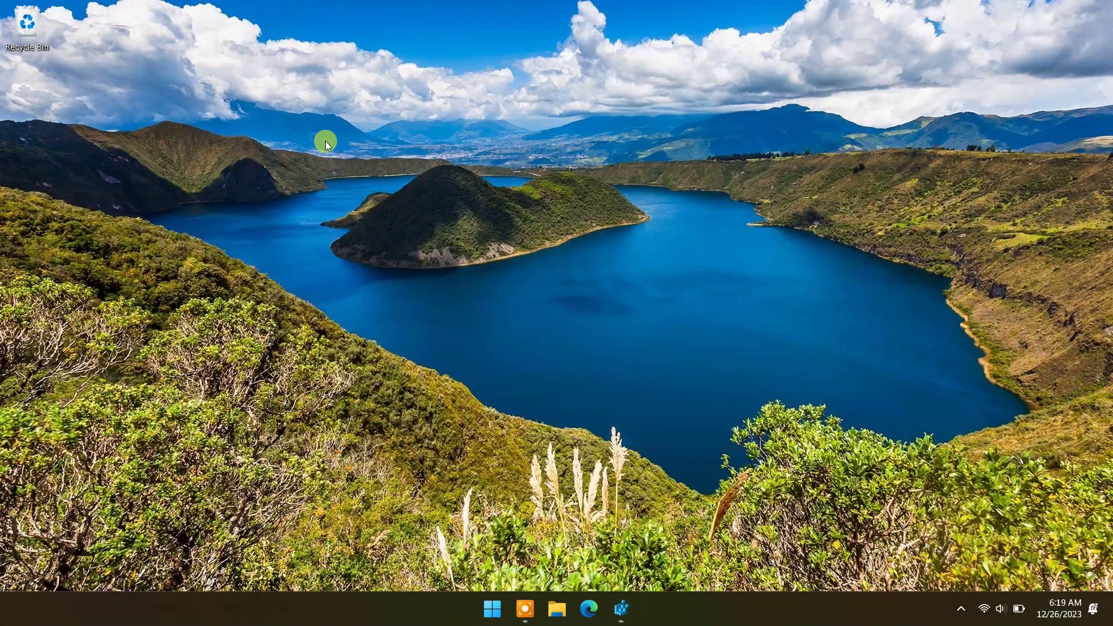
right_click(326, 141)
click(364, 350)
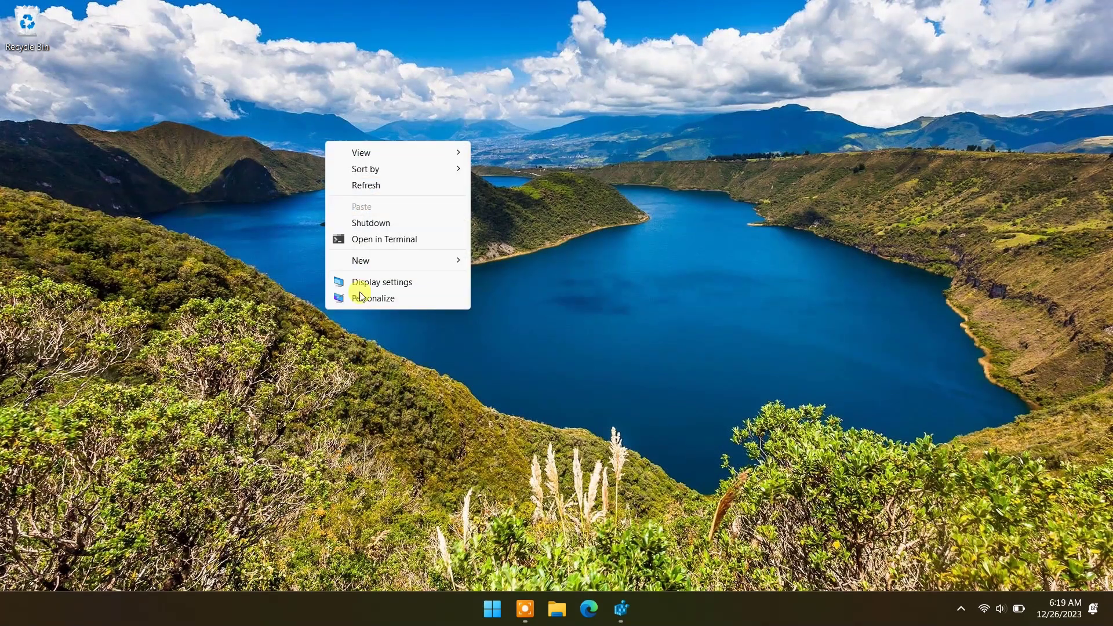